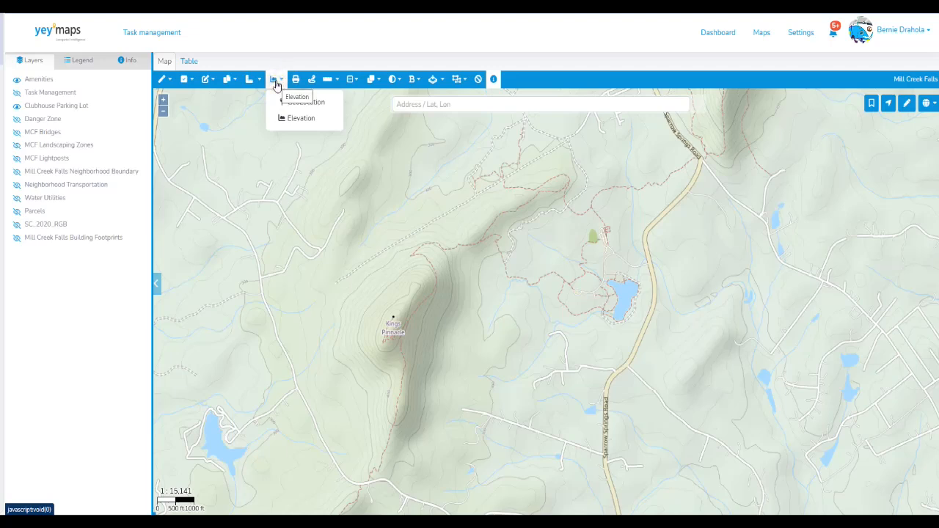
Step: Check in the project settings that the Elevation Profile tool is enabled, and return to the map
{"action": "left_click", "coordinate": [801, 37]}
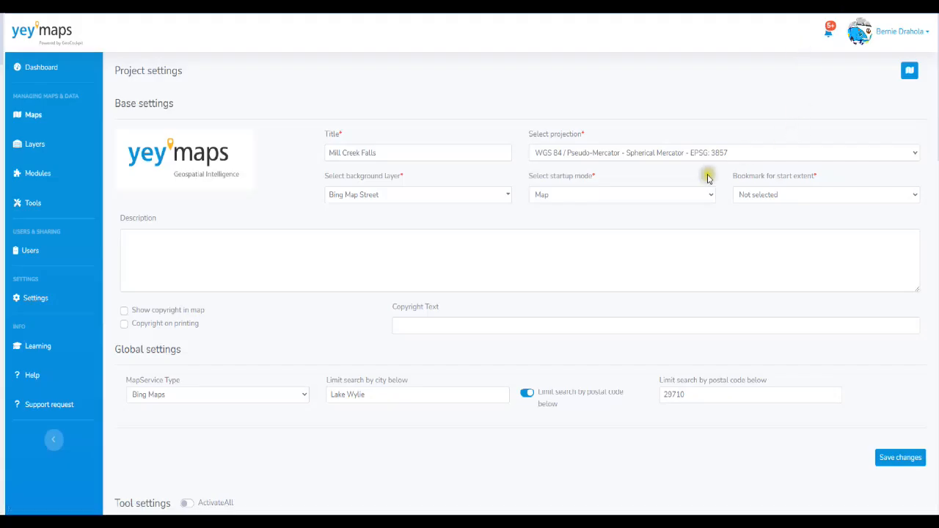
{"action": "scroll", "coordinate": [631, 220], "scroll_direction": "down", "scroll_amount": 1}
{"action": "scroll", "coordinate": [646, 201], "scroll_direction": "down", "scroll_amount": 4}
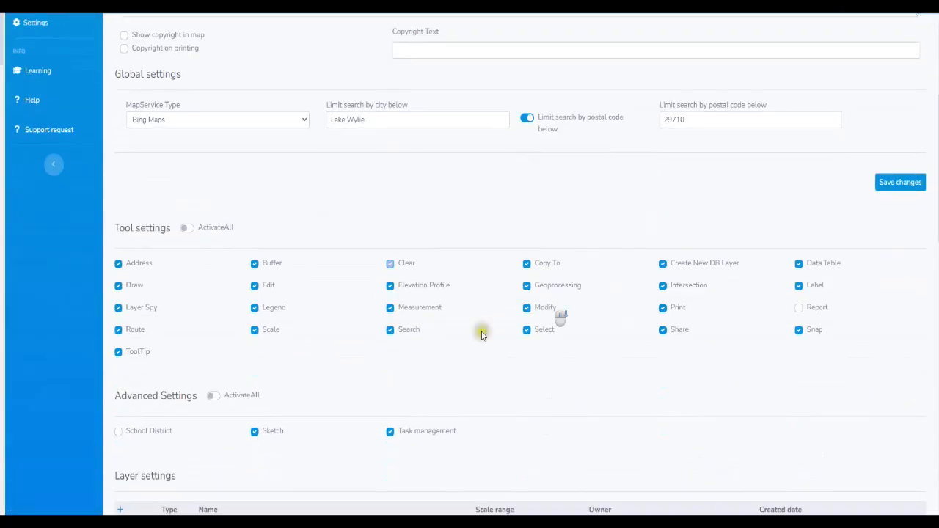
{"action": "left_click_drag", "start_coordinate": [450, 284], "coordinate": [398, 288]}
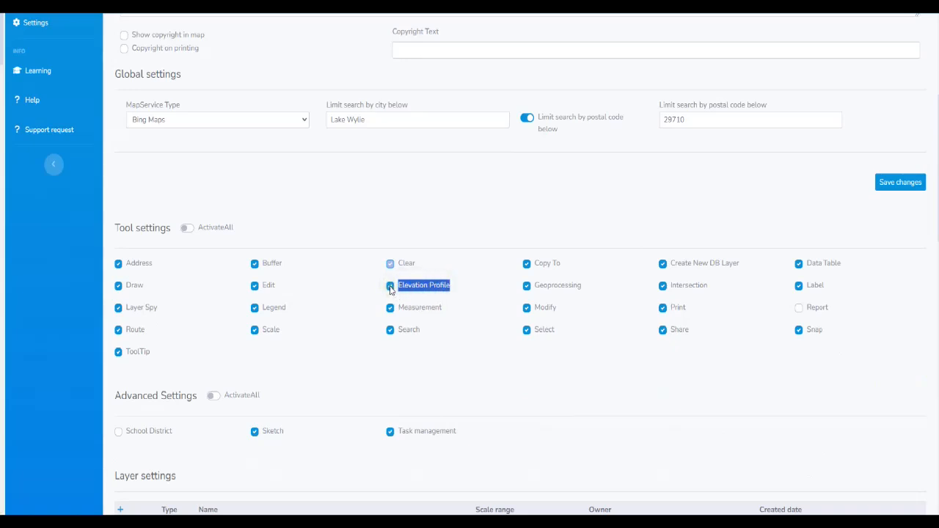
{"action": "scroll", "coordinate": [793, 223], "scroll_direction": "up", "scroll_amount": 5}
{"action": "left_click", "coordinate": [908, 69]}
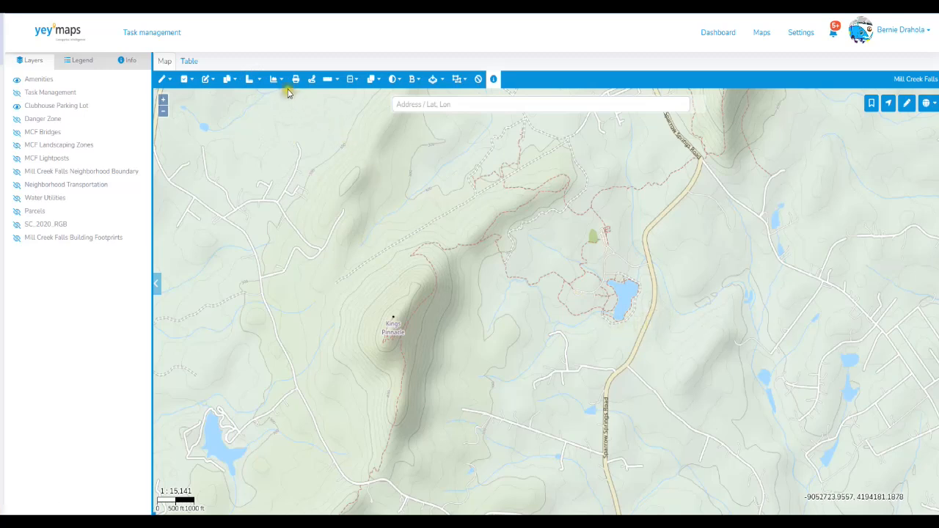
Step: Draw an elevation profile line about 1163 ft long from west to east across the lake beside Sparrow Springs Road
{"action": "scroll", "coordinate": [648, 311], "scroll_direction": "up", "scroll_amount": 1}
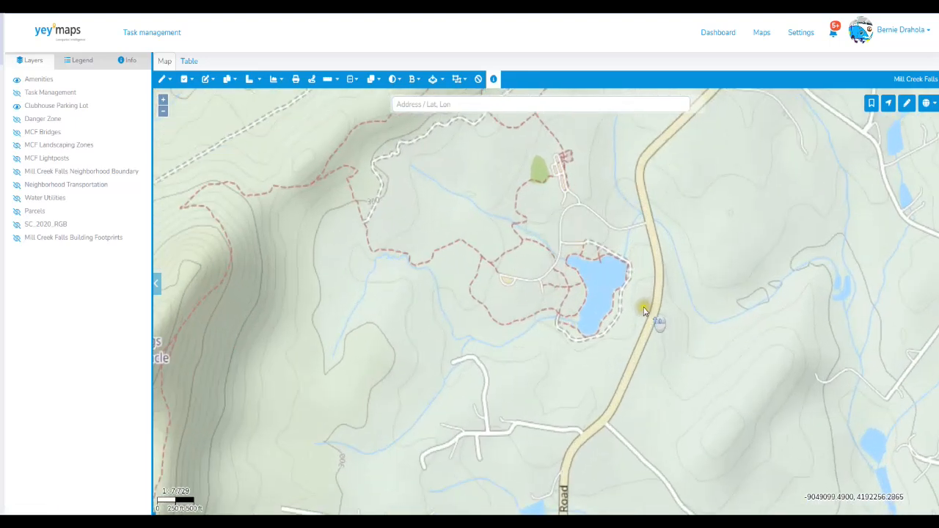
{"action": "scroll", "coordinate": [648, 311], "scroll_direction": "up", "scroll_amount": 1}
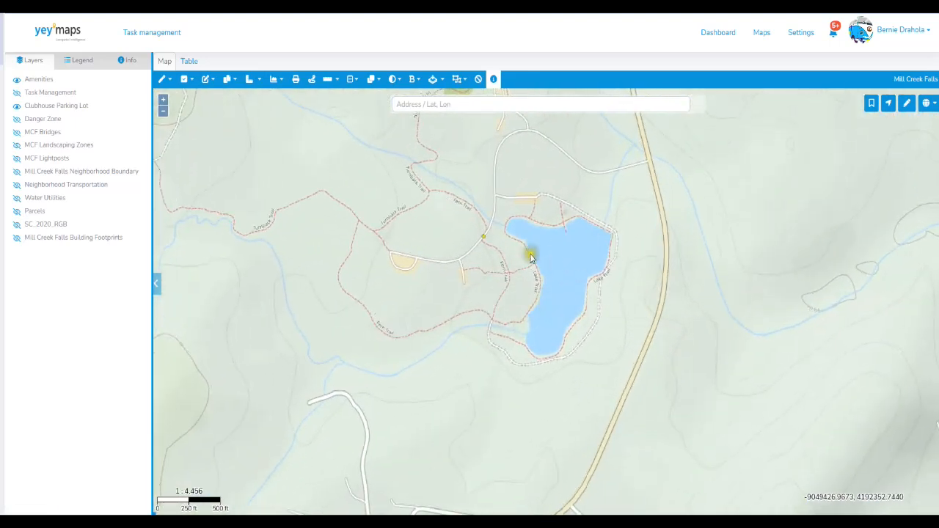
{"action": "left_click", "coordinate": [283, 81]}
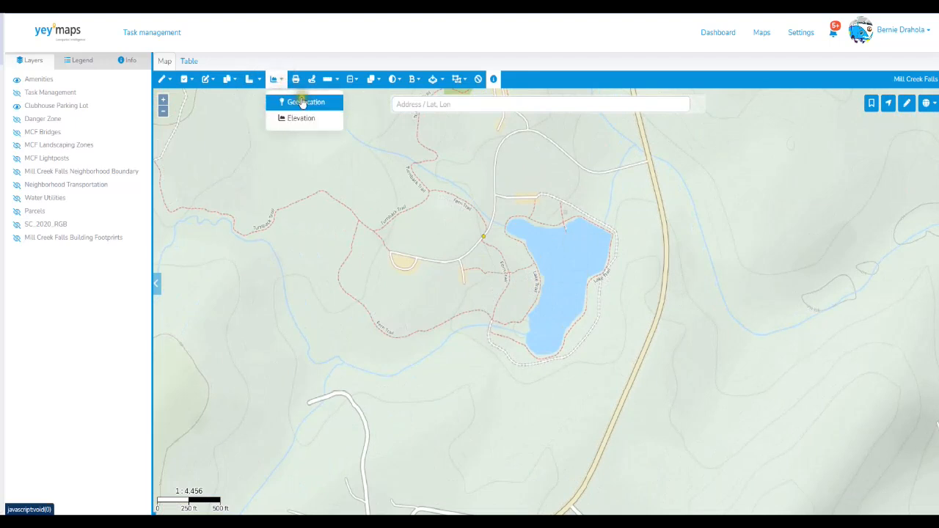
{"action": "left_click", "coordinate": [301, 119]}
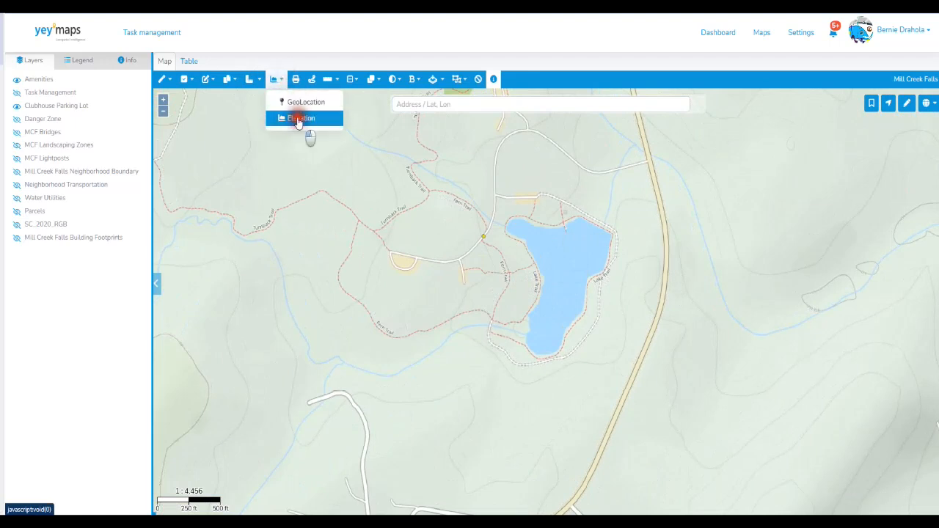
{"action": "left_click", "coordinate": [491, 281]}
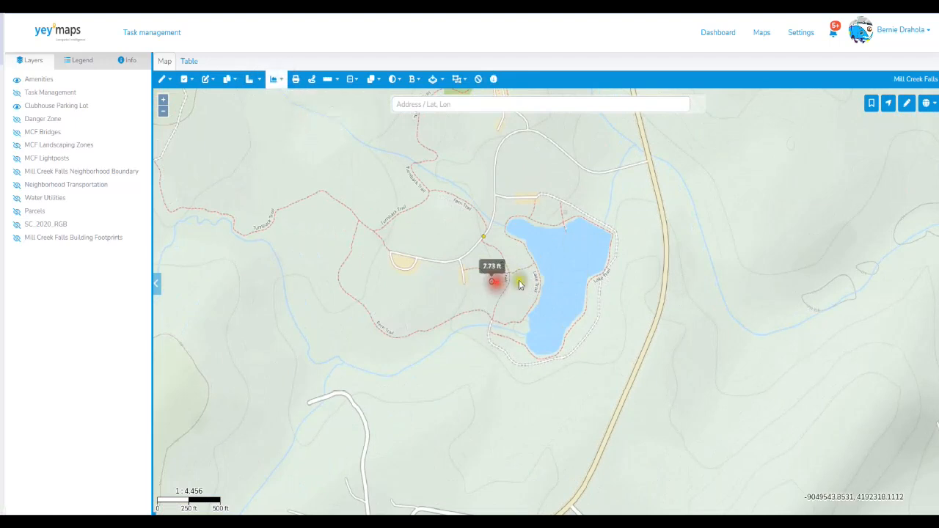
{"action": "double_click", "coordinate": [639, 281]}
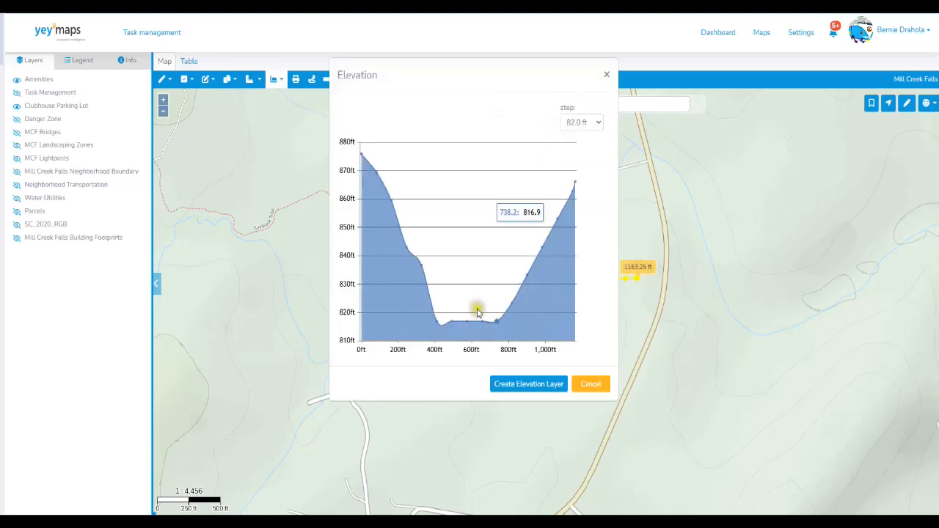
Step: Set the lake profile's step to 32.8 ft, create its elevation layer, and close the elevation chart
{"action": "left_click", "coordinate": [585, 125]}
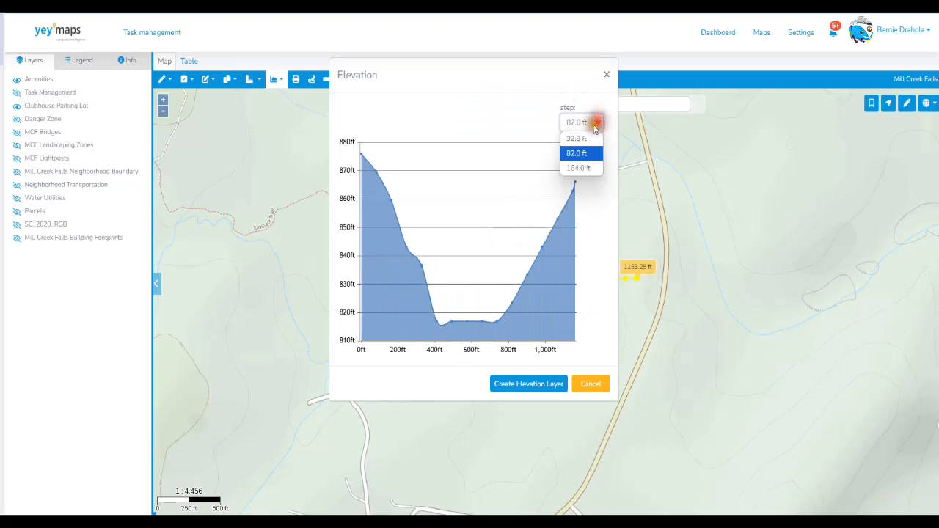
{"action": "left_click", "coordinate": [592, 152]}
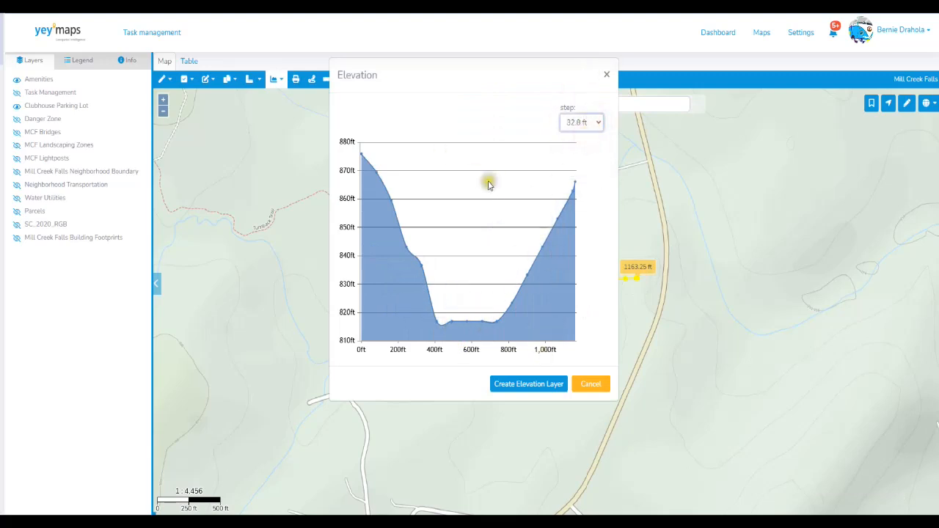
{"action": "left_click", "coordinate": [513, 386]}
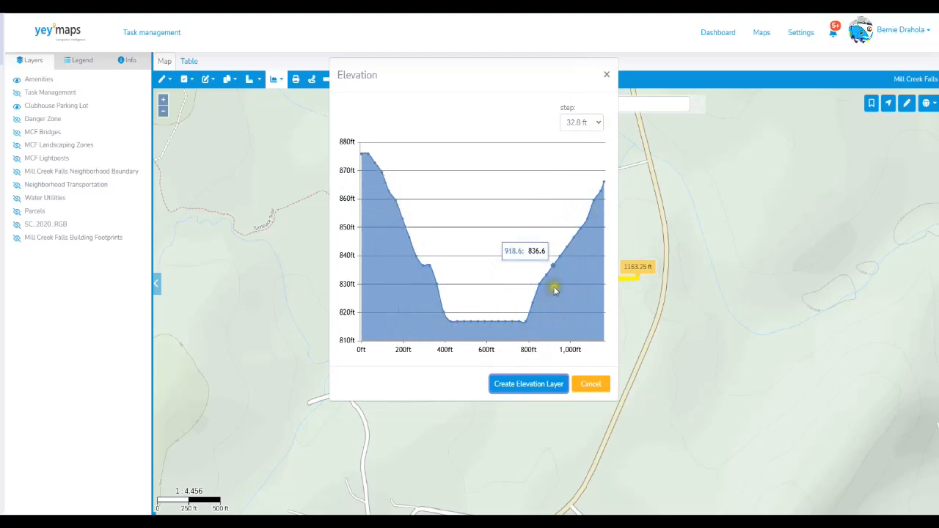
{"action": "left_click", "coordinate": [599, 386]}
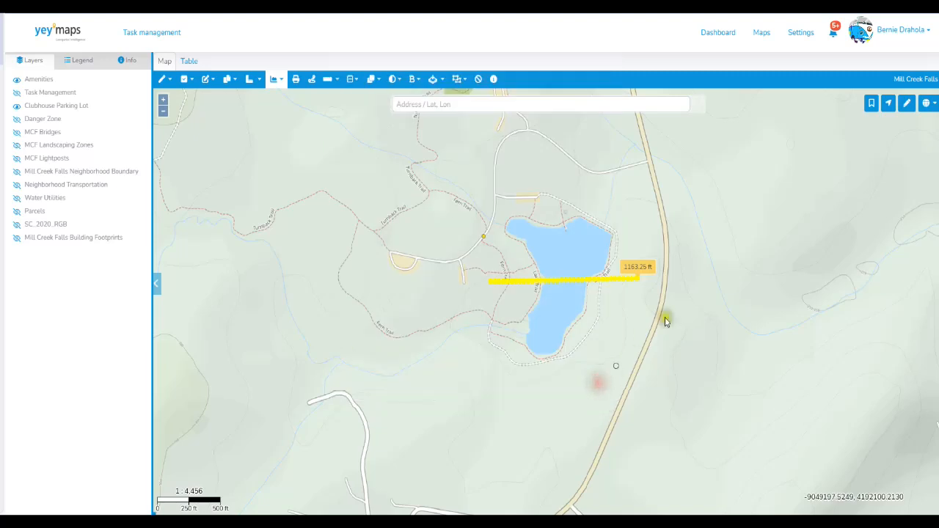
Step: Draw an elevation profile line about 1112 ft long following the zigzag trail up the slope southeast of Kings Pinnacle
{"action": "scroll", "coordinate": [747, 273], "scroll_direction": "down", "scroll_amount": 1}
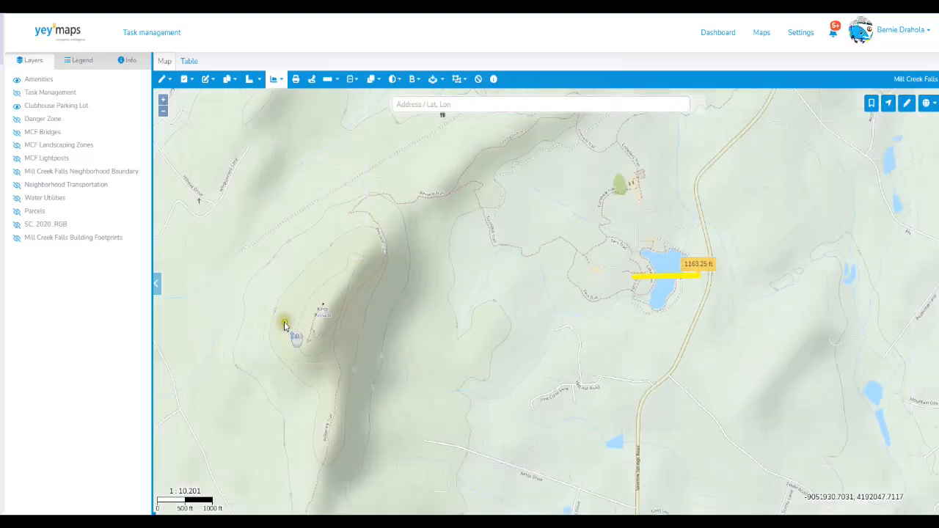
{"action": "scroll", "coordinate": [285, 325], "scroll_direction": "up", "scroll_amount": 1}
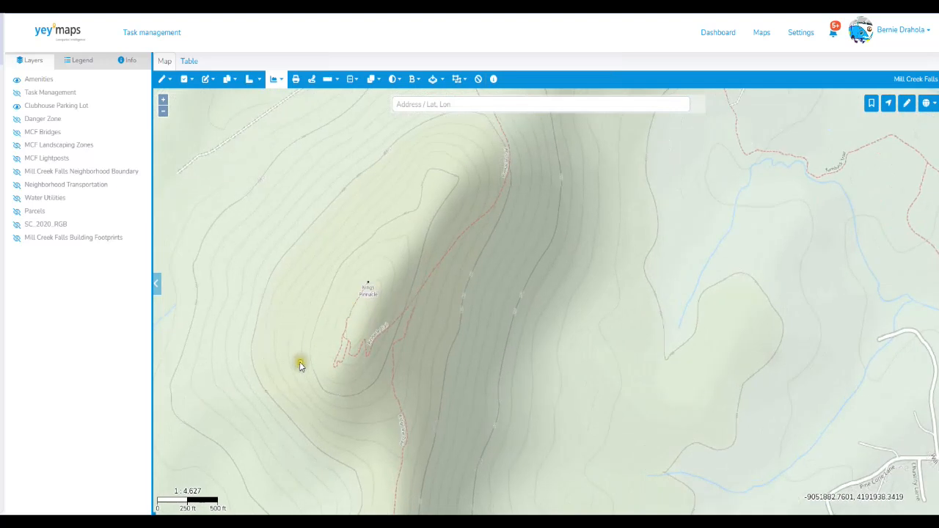
{"action": "scroll", "coordinate": [301, 363], "scroll_direction": "up", "scroll_amount": 1}
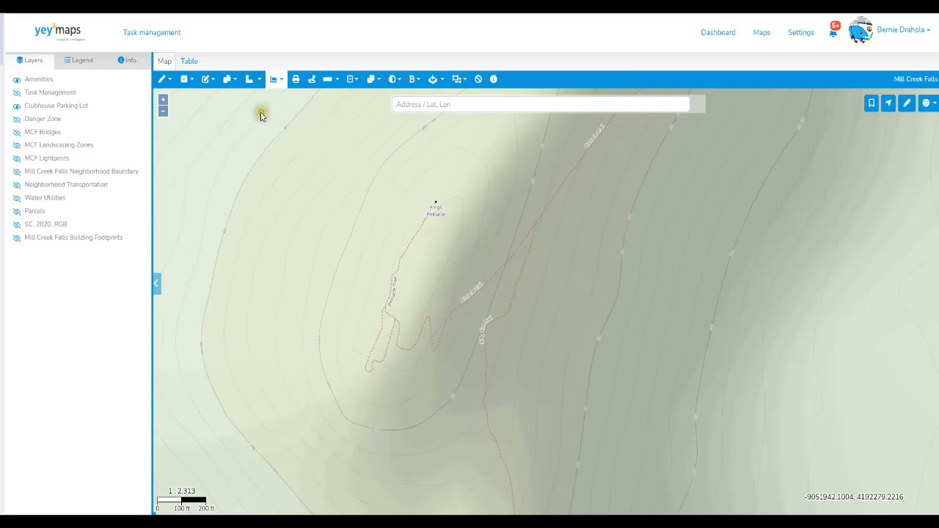
{"action": "left_click", "coordinate": [533, 226]}
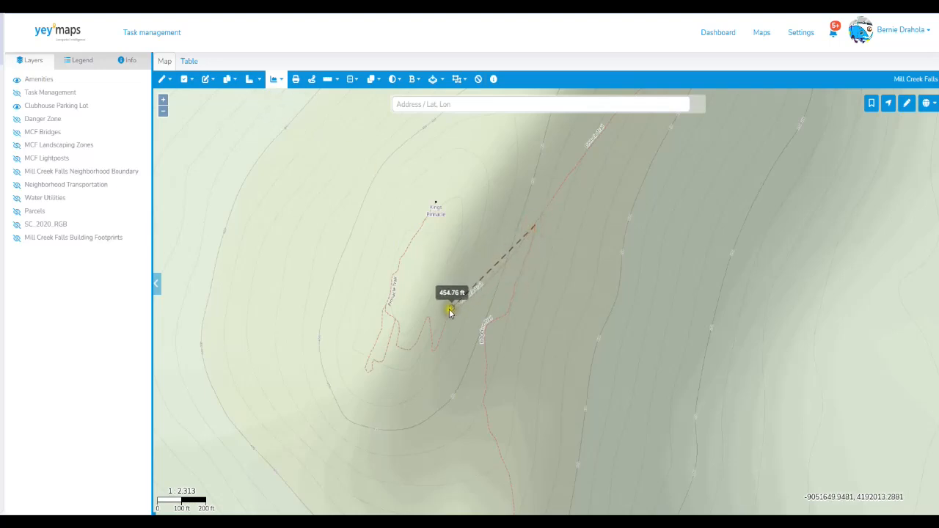
{"action": "left_click", "coordinate": [433, 350]}
{"action": "left_click", "coordinate": [425, 318]}
{"action": "left_click", "coordinate": [396, 346]}
{"action": "double_click", "coordinate": [385, 308]}
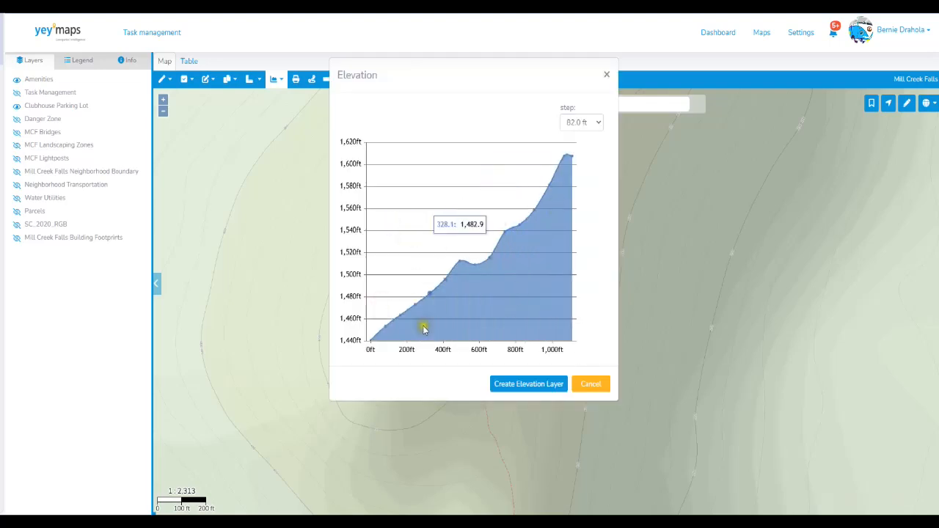
Step: Set the trail profile's step to 164.0 ft and create its elevation layer
{"action": "left_click", "coordinate": [589, 122]}
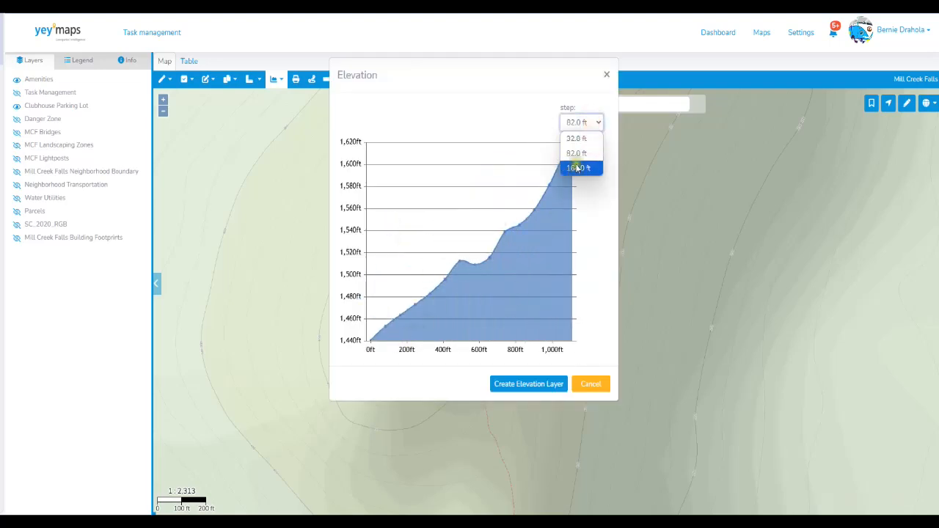
{"action": "left_click", "coordinate": [579, 167]}
{"action": "left_click", "coordinate": [531, 384]}
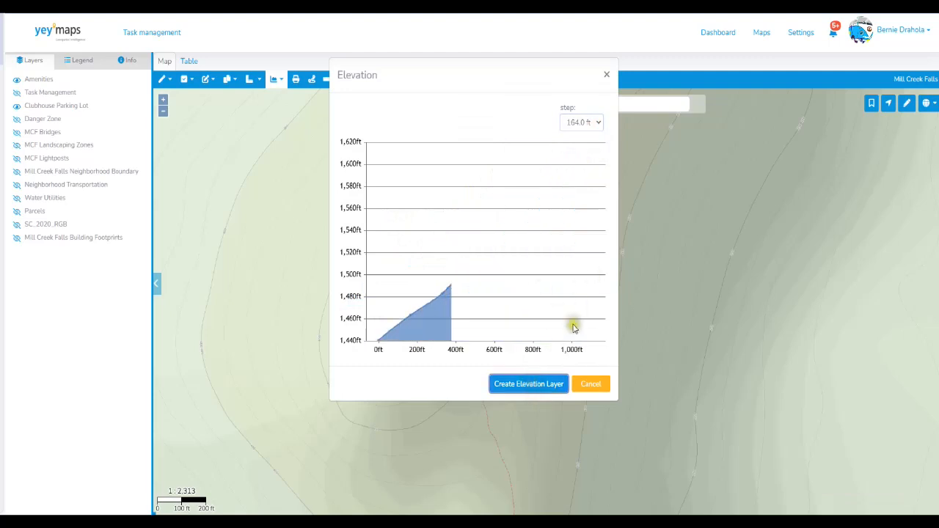
Step: Set the trail profile's step to 32.8 ft, recreate its elevation layer, and close the elevation chart
{"action": "left_click", "coordinate": [596, 122]}
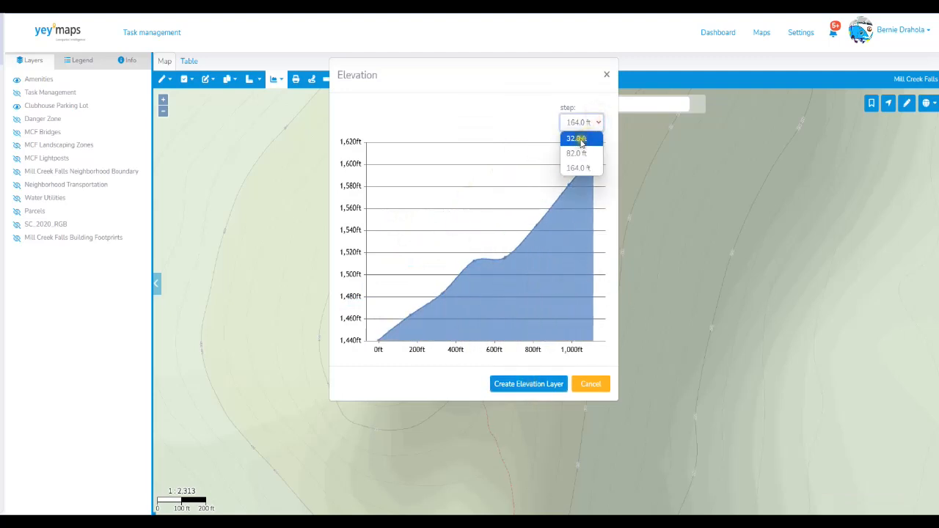
{"action": "left_click", "coordinate": [581, 139]}
{"action": "mouse_move", "coordinate": [599, 159]}
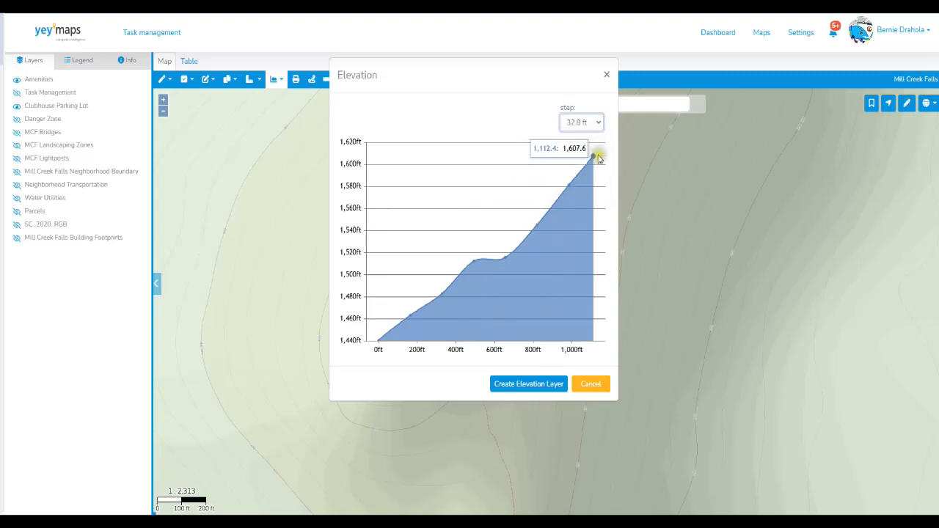
{"action": "left_click", "coordinate": [528, 384]}
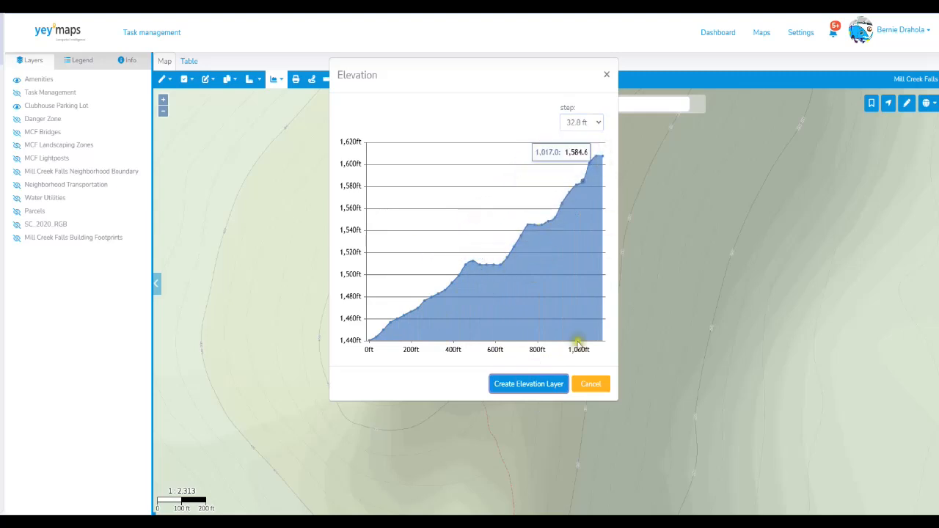
{"action": "left_click", "coordinate": [596, 385]}
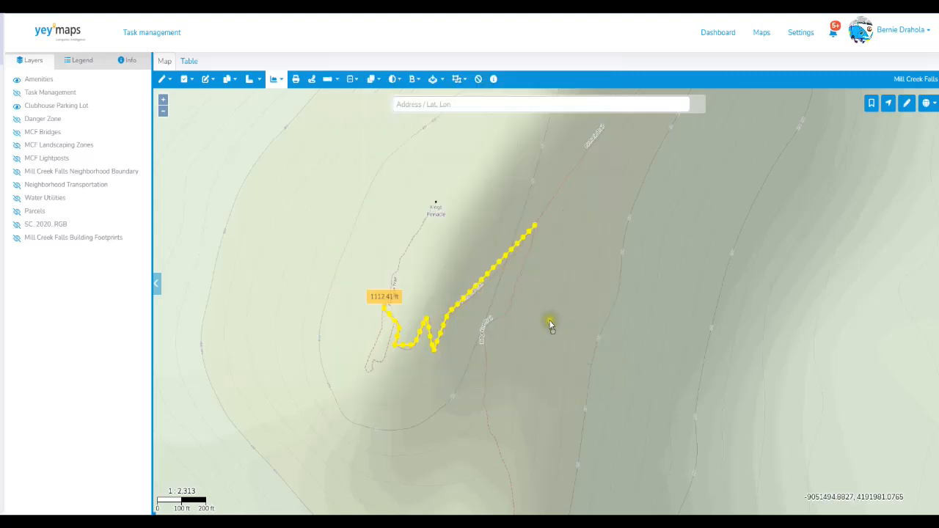
Step: Mark the Kings Pinnacle summit with the GeoLocation tool and copy its latitude and longitude
{"action": "left_click", "coordinate": [276, 82]}
{"action": "left_click", "coordinate": [294, 104]}
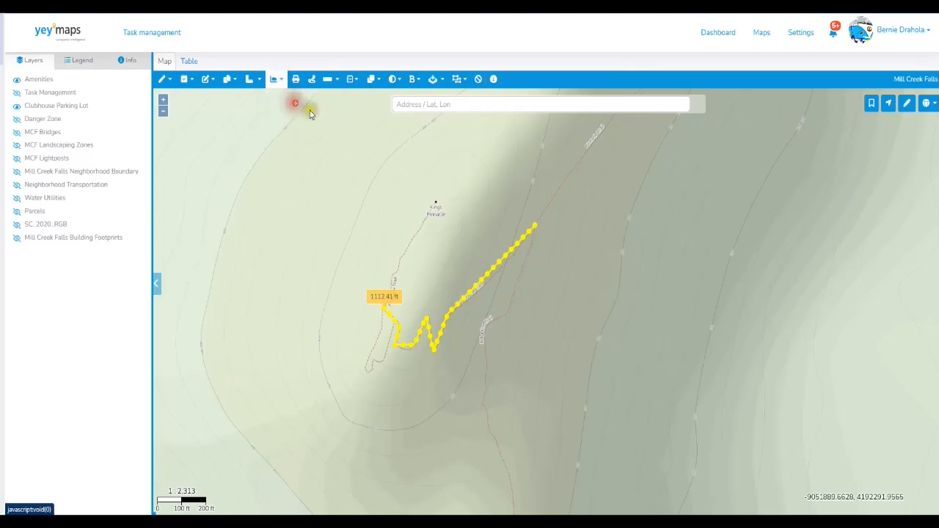
{"action": "left_click", "coordinate": [436, 204]}
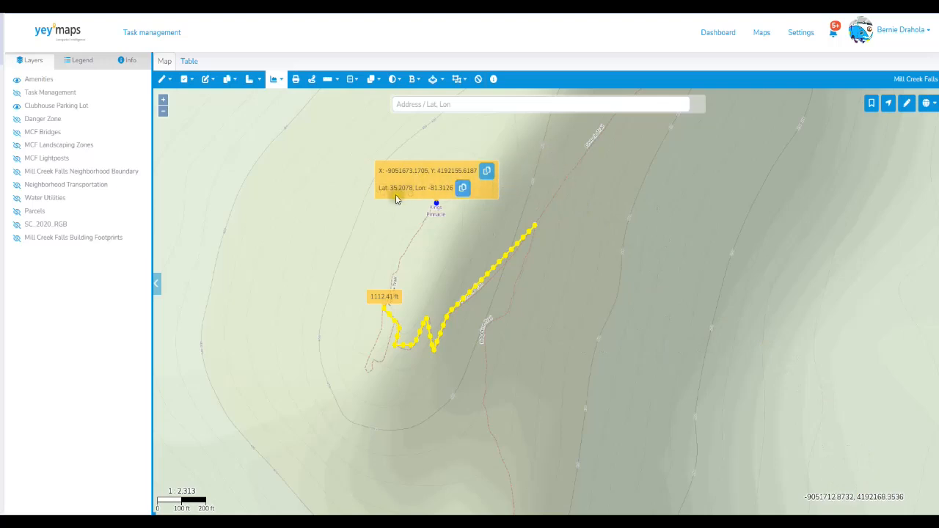
{"action": "left_click", "coordinate": [463, 189]}
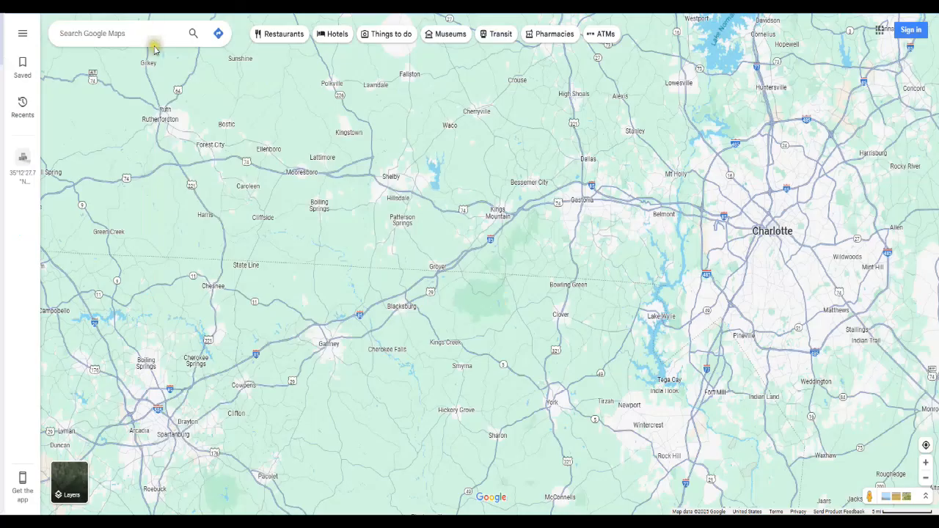
Step: Switch to Google Maps and search for the copied coordinates 35.2078,-81.3126
{"action": "left_click", "coordinate": [125, 34]}
{"action": "key", "text": "ctrl+v"}
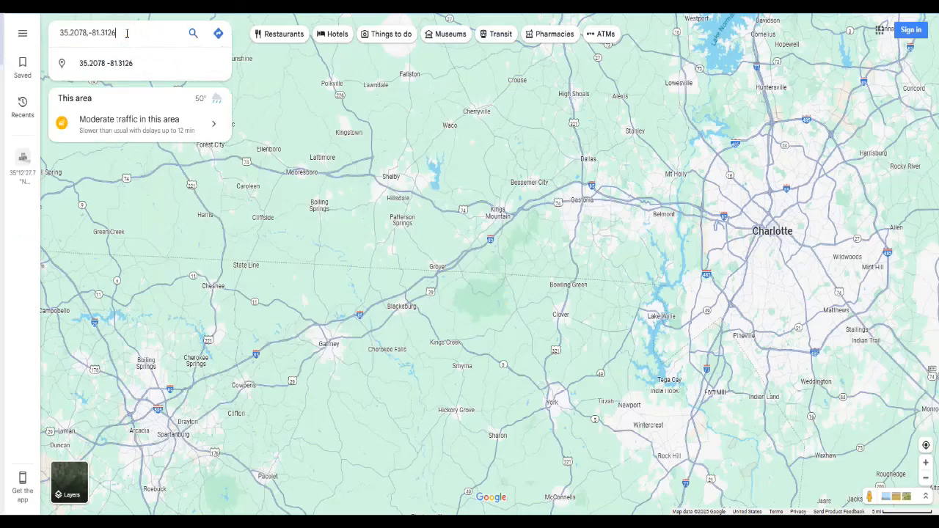
{"action": "key", "text": "Return"}
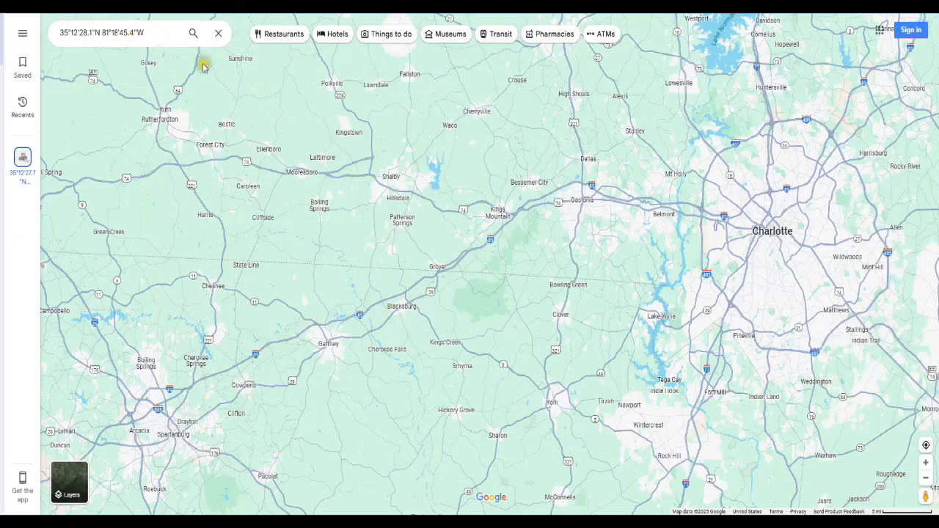
Step: Show satellite imagery and examine the area around the pinned location in Crowders Mountain State Park
{"action": "scroll", "coordinate": [618, 261], "scroll_direction": "down", "scroll_amount": 3}
{"action": "scroll", "coordinate": [618, 261], "scroll_direction": "down", "scroll_amount": 5}
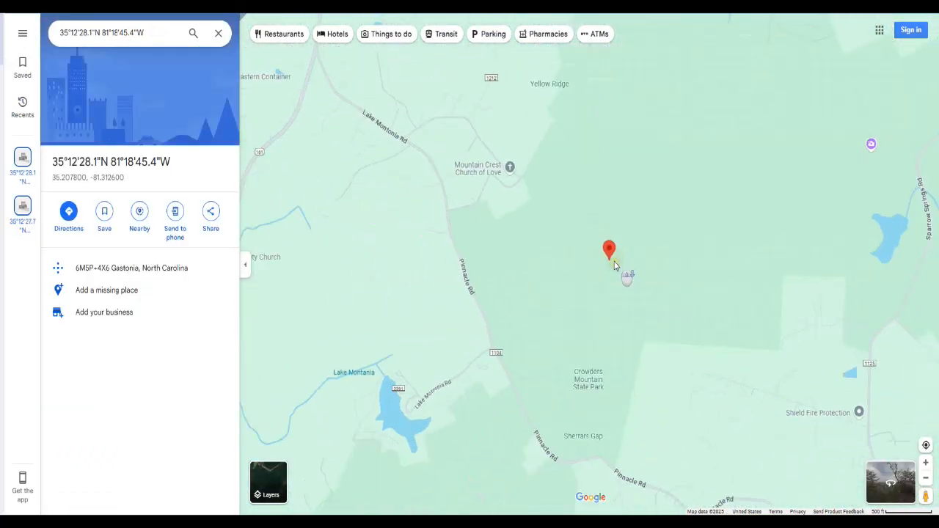
{"action": "left_click", "coordinate": [269, 482]}
{"action": "scroll", "coordinate": [592, 266], "scroll_direction": "up", "scroll_amount": 2}
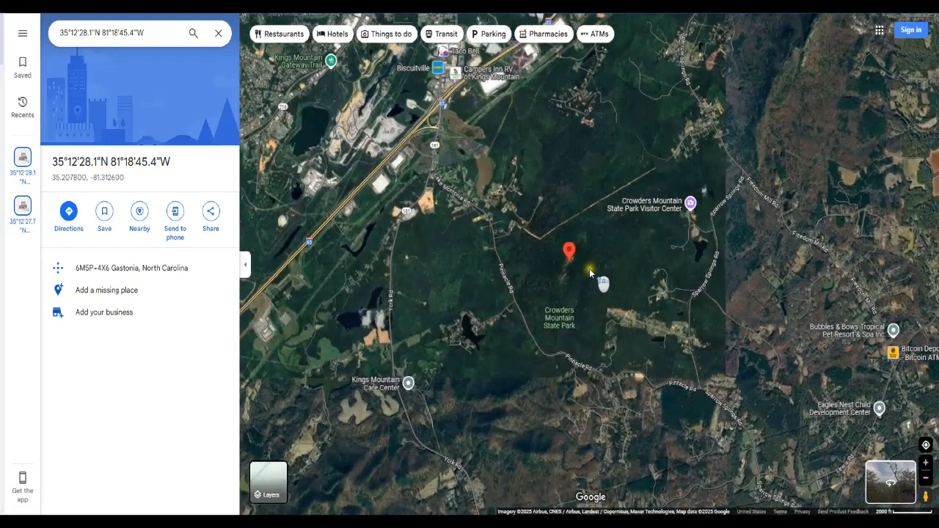
{"action": "scroll", "coordinate": [541, 264], "scroll_direction": "up", "scroll_amount": 2}
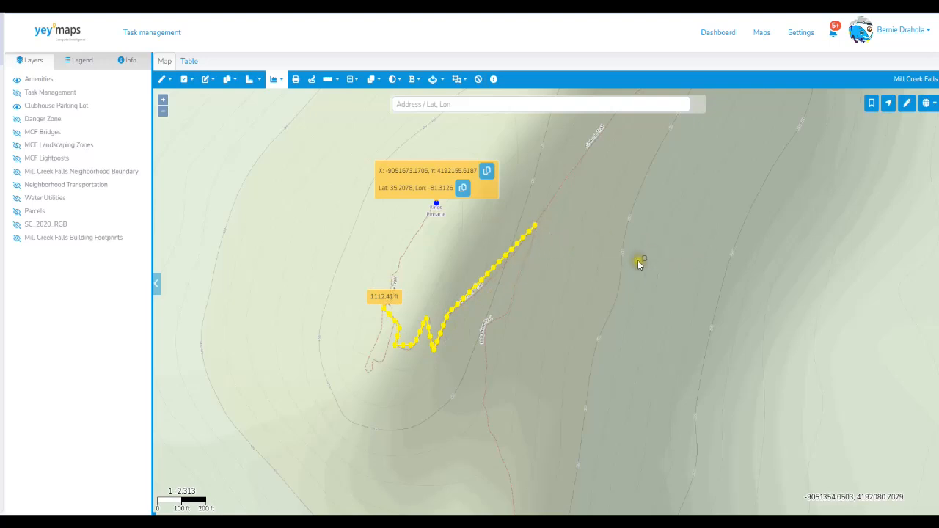
{"action": "scroll", "coordinate": [637, 261], "scroll_direction": "down", "scroll_amount": 2}
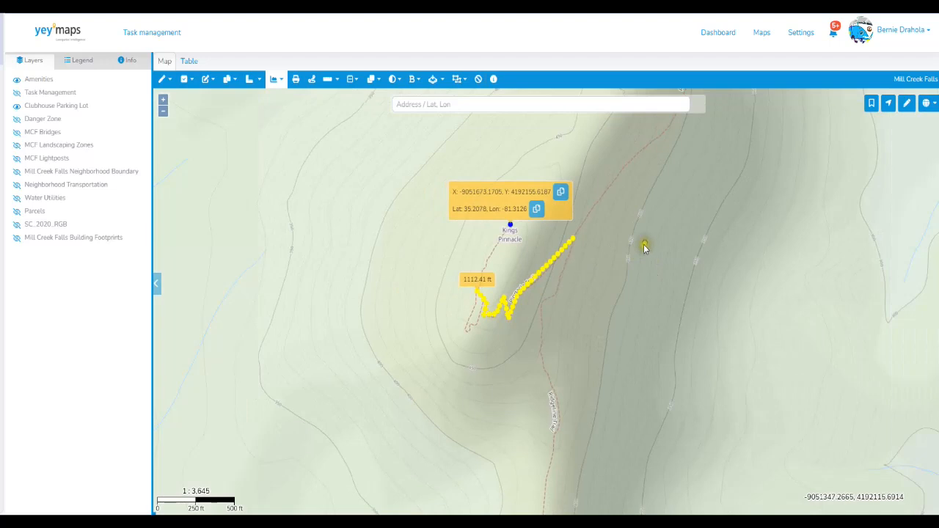